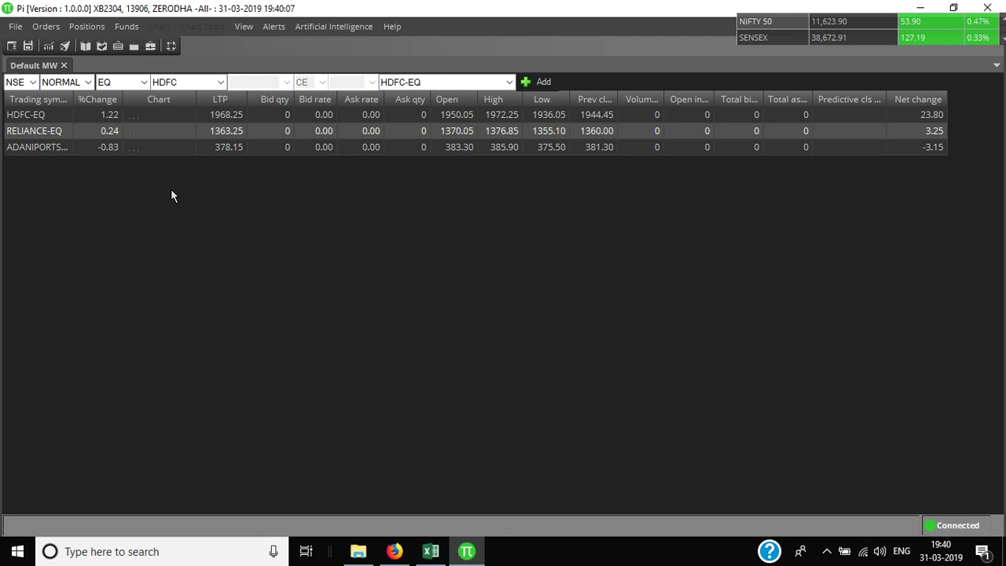
Step: Search BHARATFO and add BHARATFORG-EQ to the market watch below HDFC-EQ
left_click(221, 84)
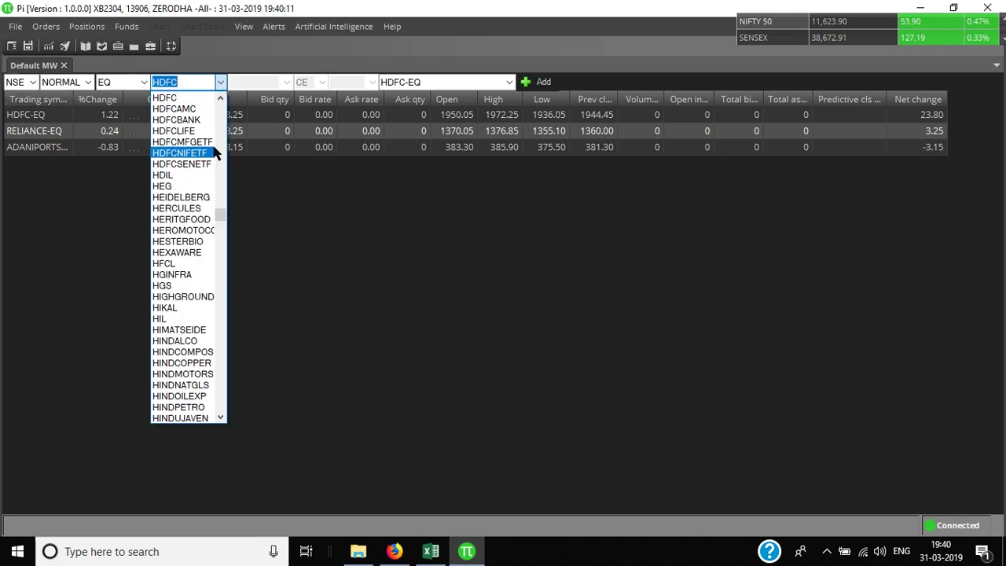
type("BH")
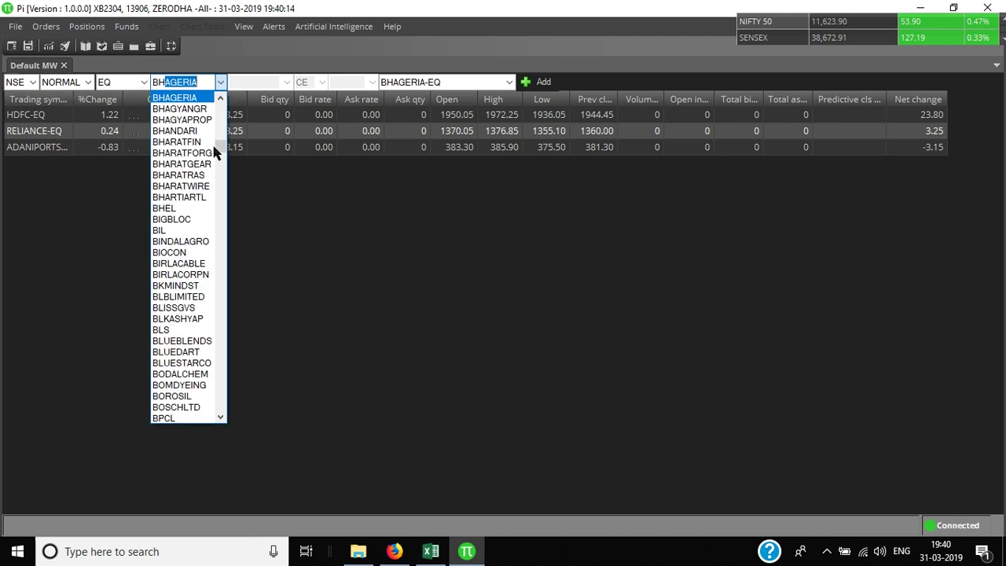
type("ARA")
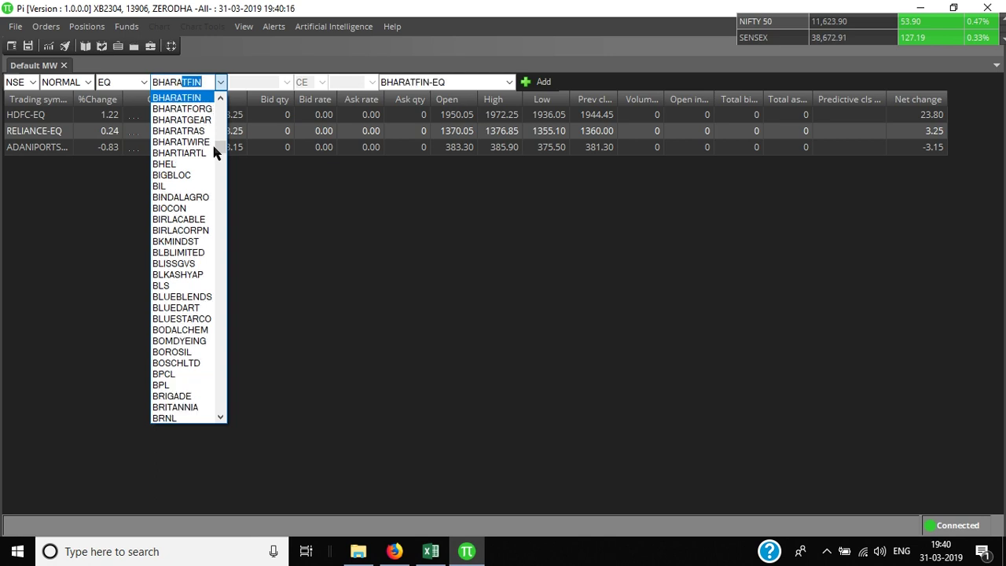
type("TFORG")
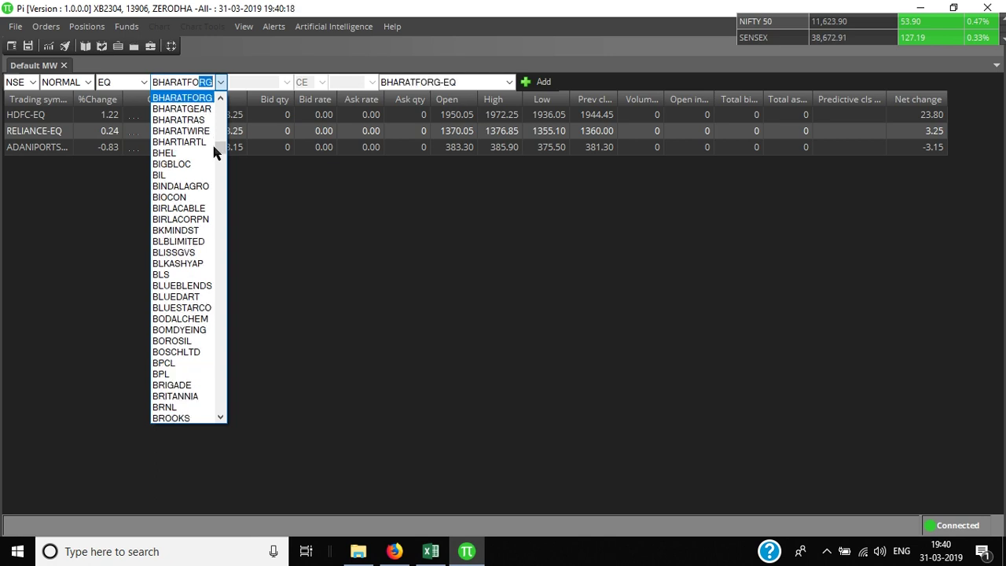
key("Return")
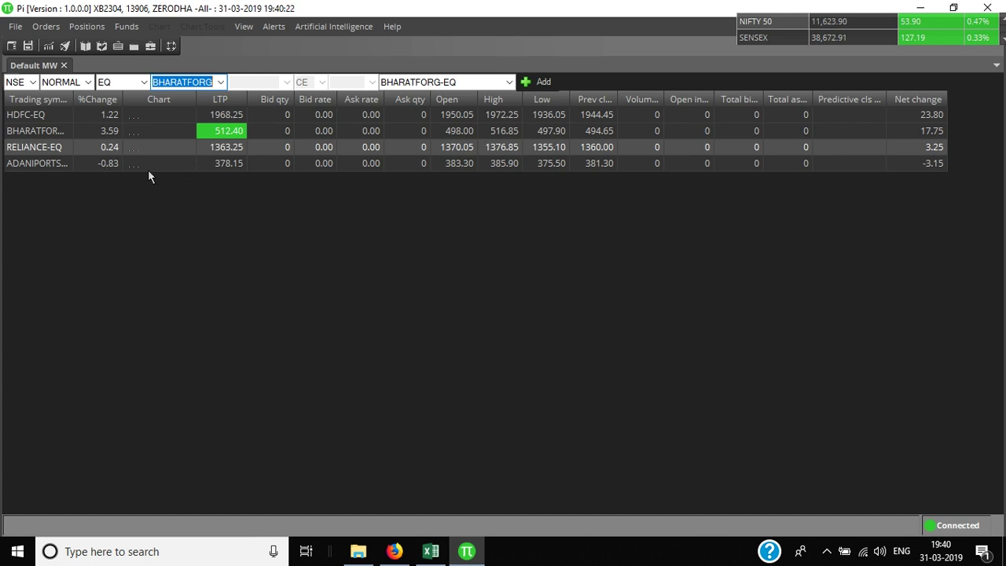
left_click(194, 249)
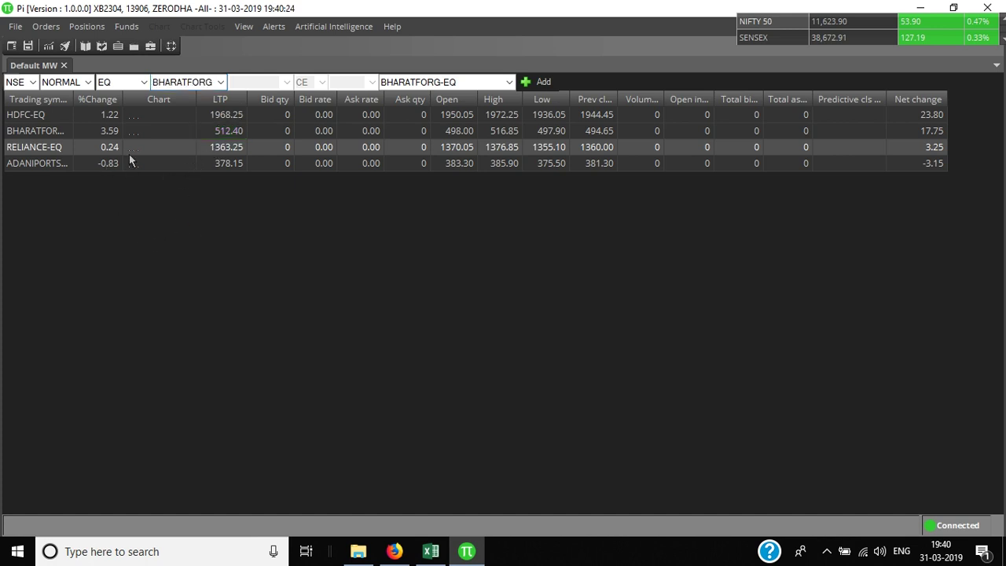
Step: Open a RELIANCE-EQ candlestick chart at a 5-minute interval covering 120 days
right_click(175, 149)
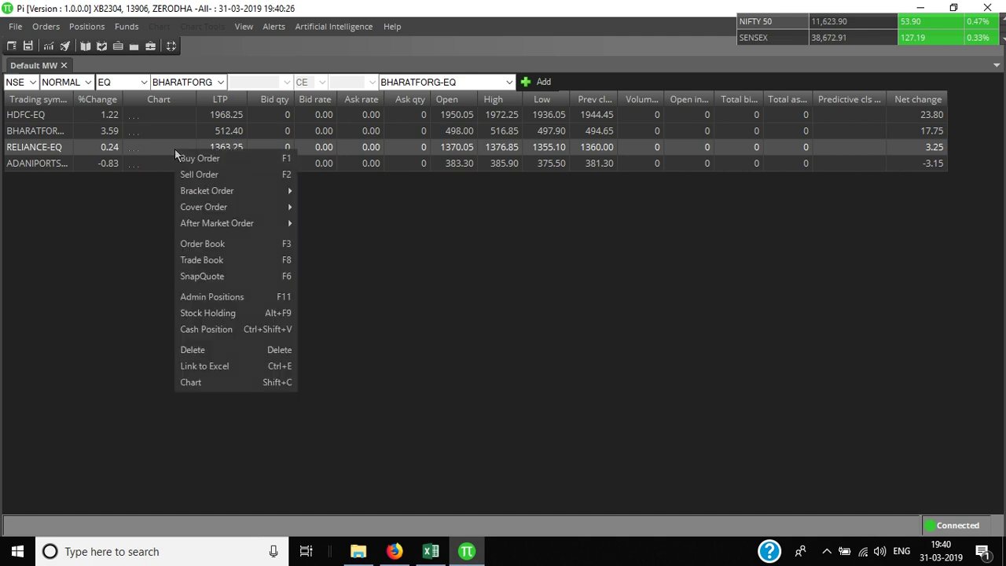
left_click(211, 383)
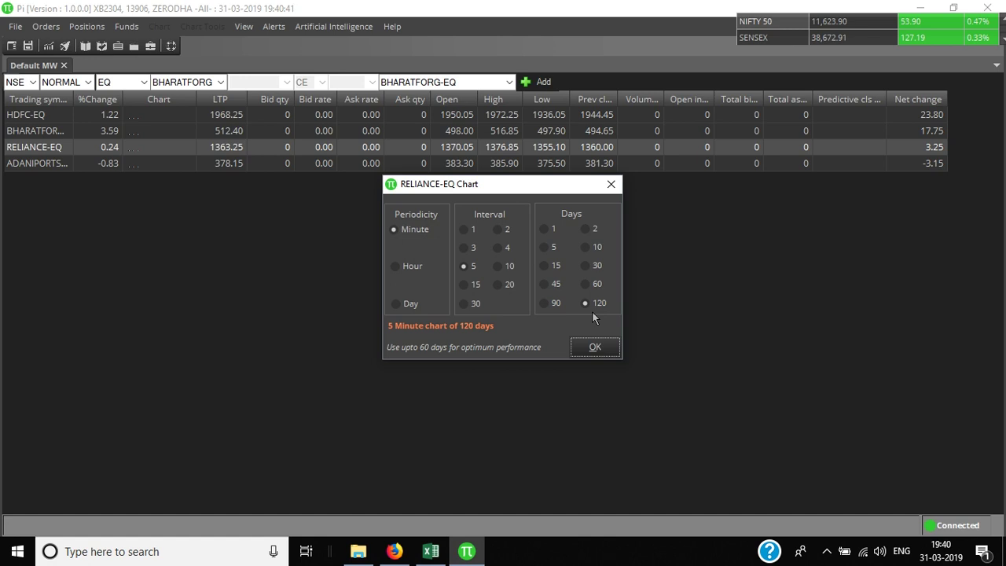
left_click(607, 346)
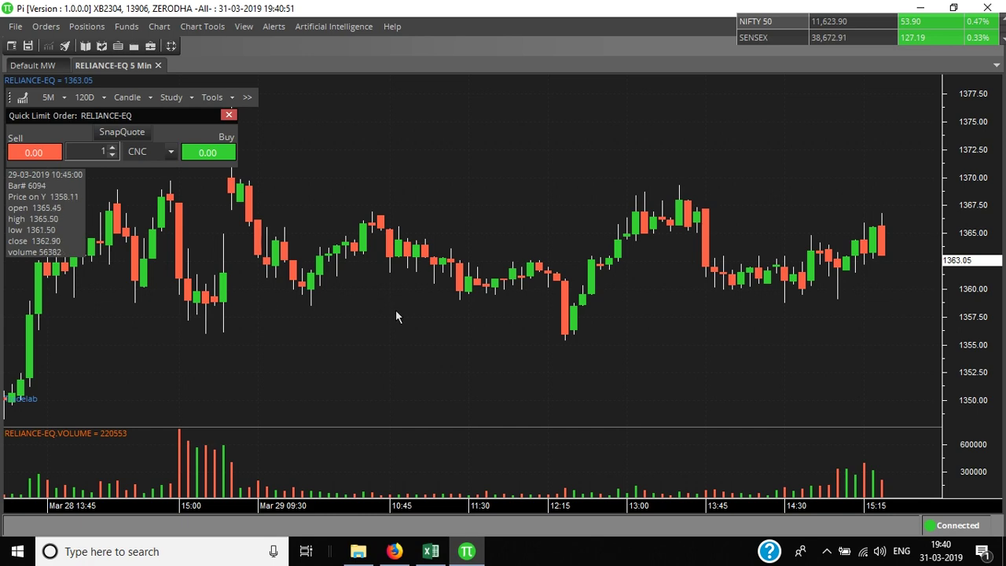
Step: Overlay a 20-period Simple Moving Average on the Reliance candles
scroll(397, 305, "down", 1)
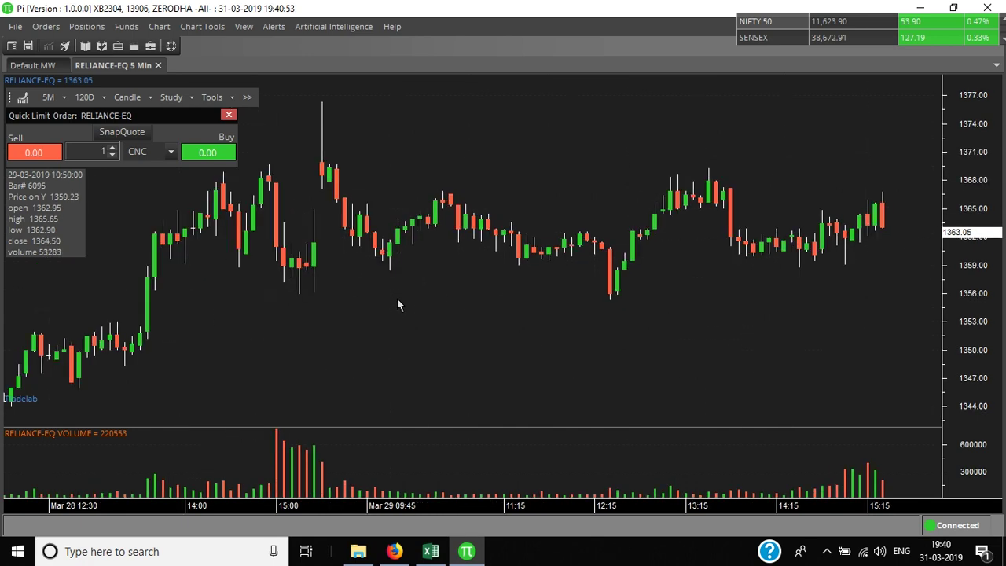
scroll(396, 298, "up", 2)
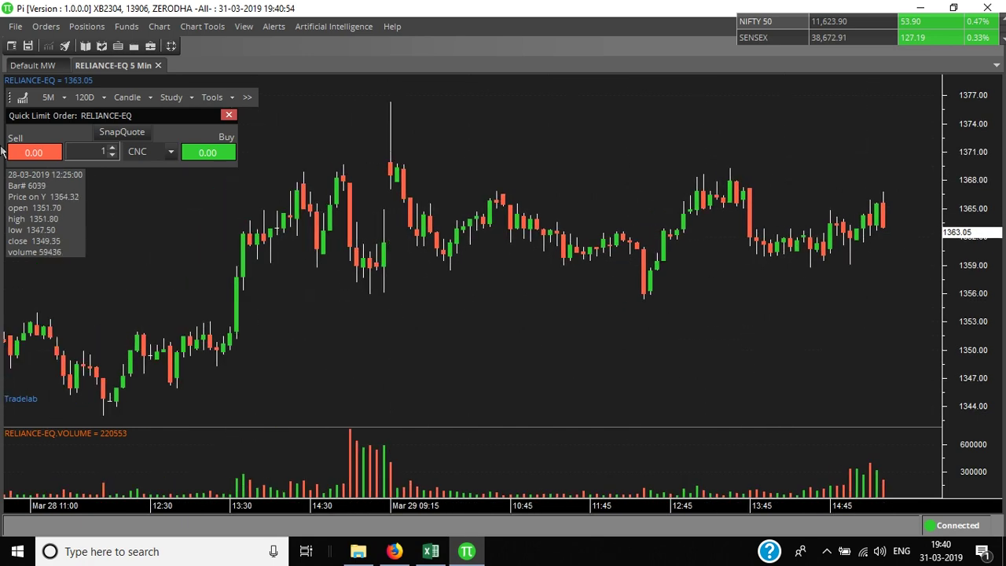
left_click(189, 97)
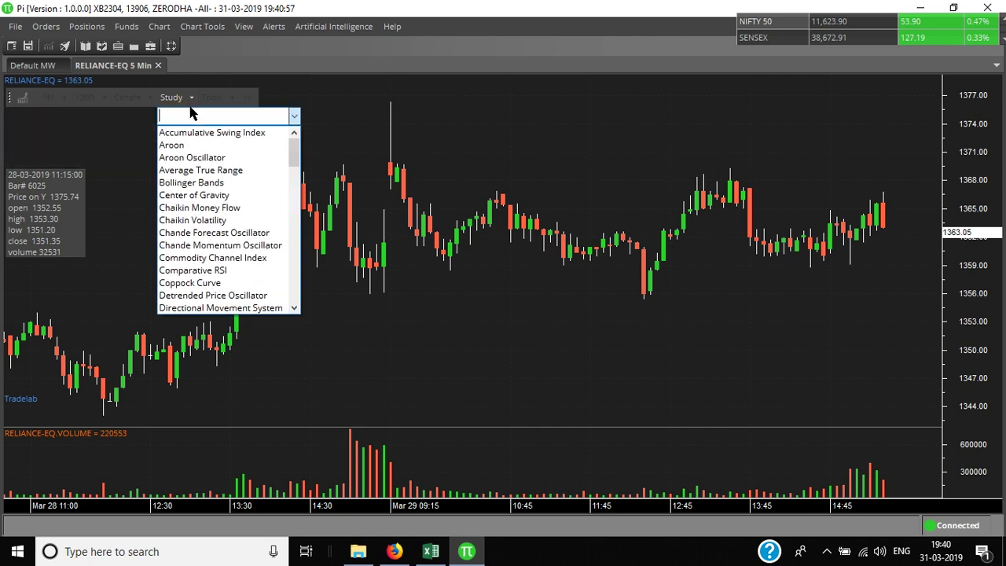
type("s")
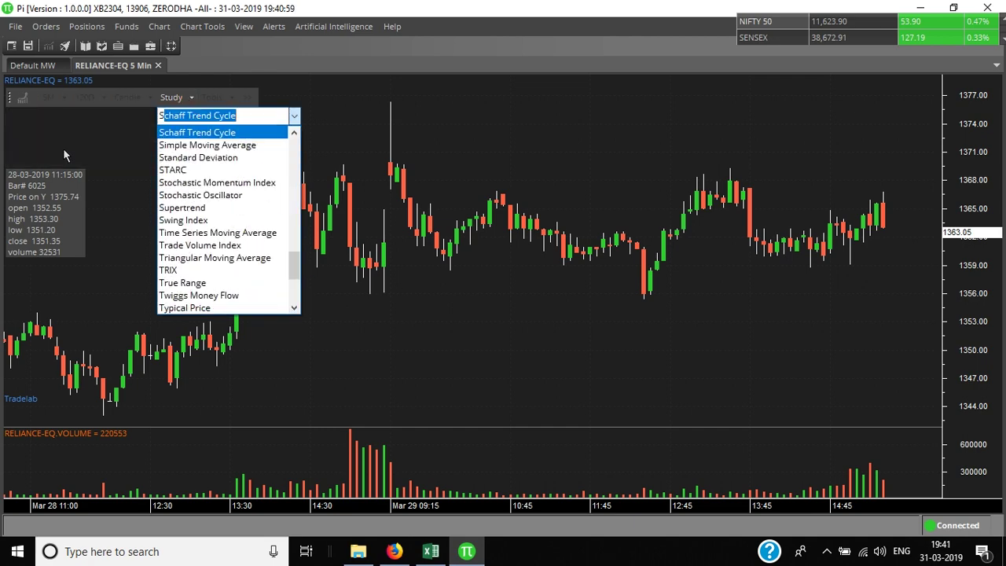
type("imple Moving Average")
key("Return")
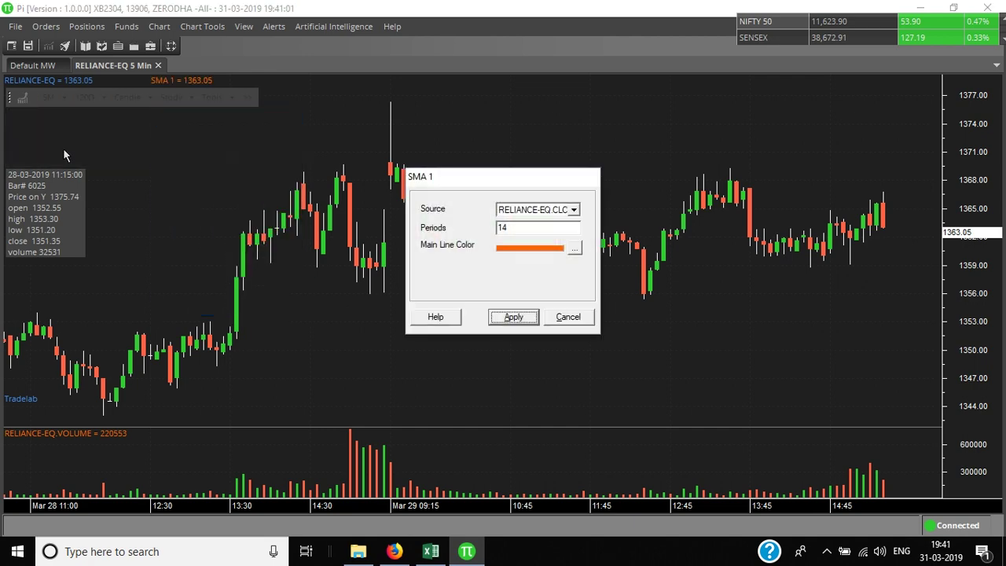
left_click_drag(528, 229, 497, 228)
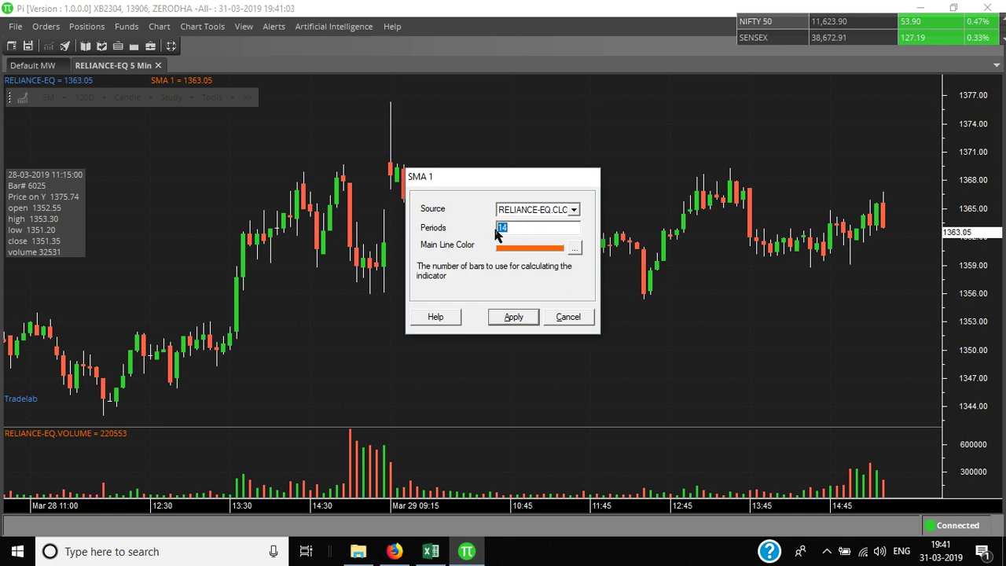
type("2")
type("0")
left_click(511, 316)
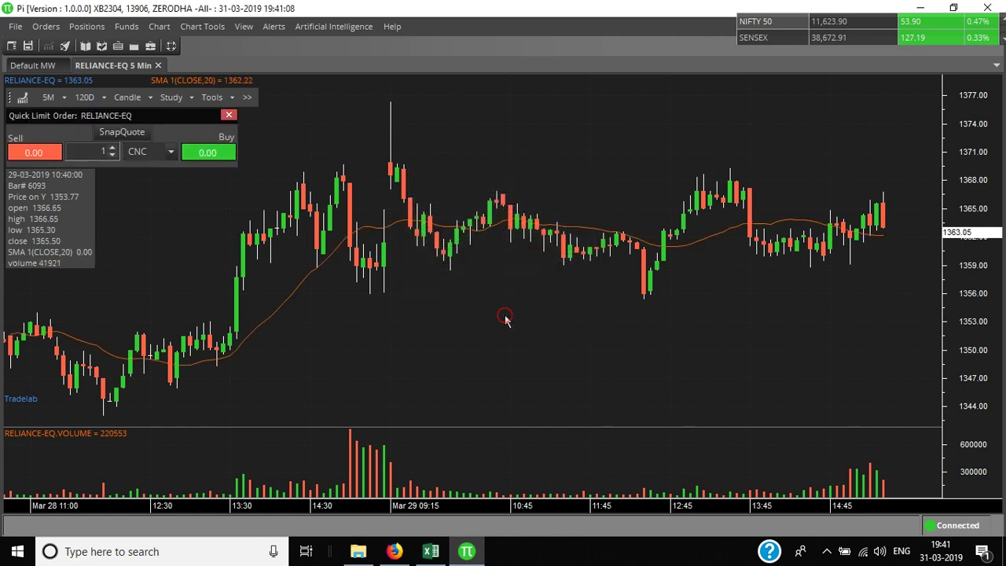
left_click(178, 100)
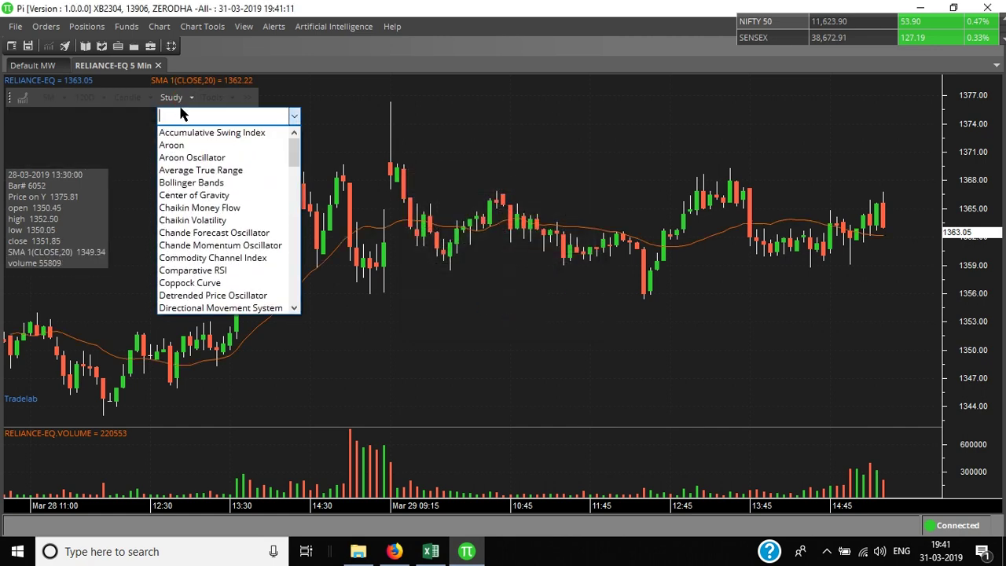
Step: Add a second Simple Moving Average with 150 periods and a light cyan line
type("Simple Moving Average")
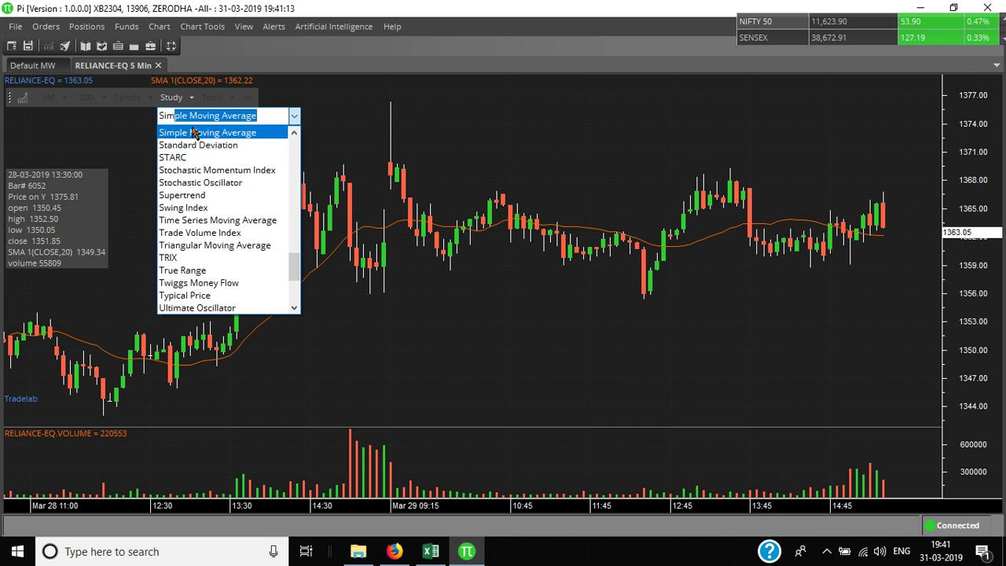
left_click(192, 132)
double_click(530, 227)
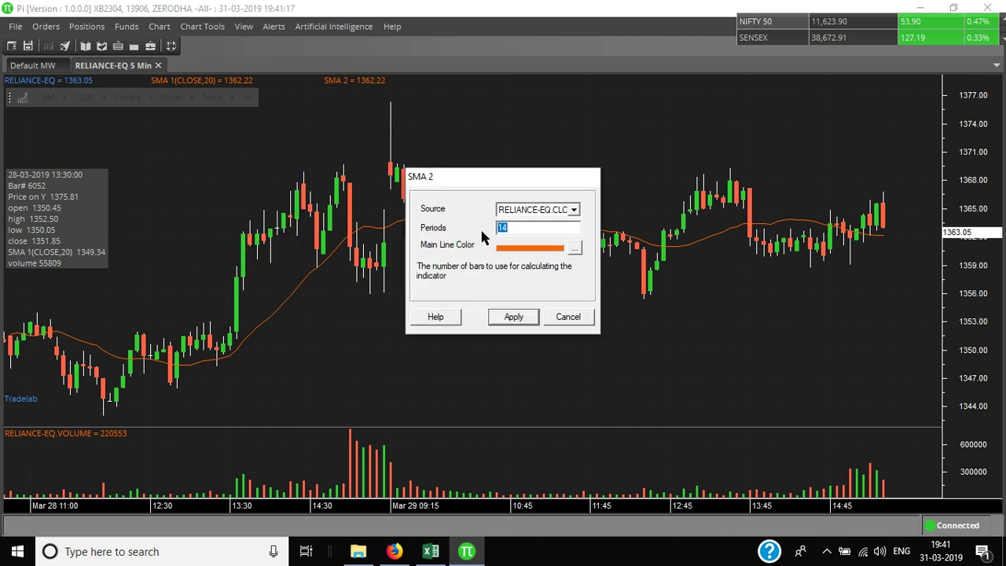
type("150")
left_click(575, 249)
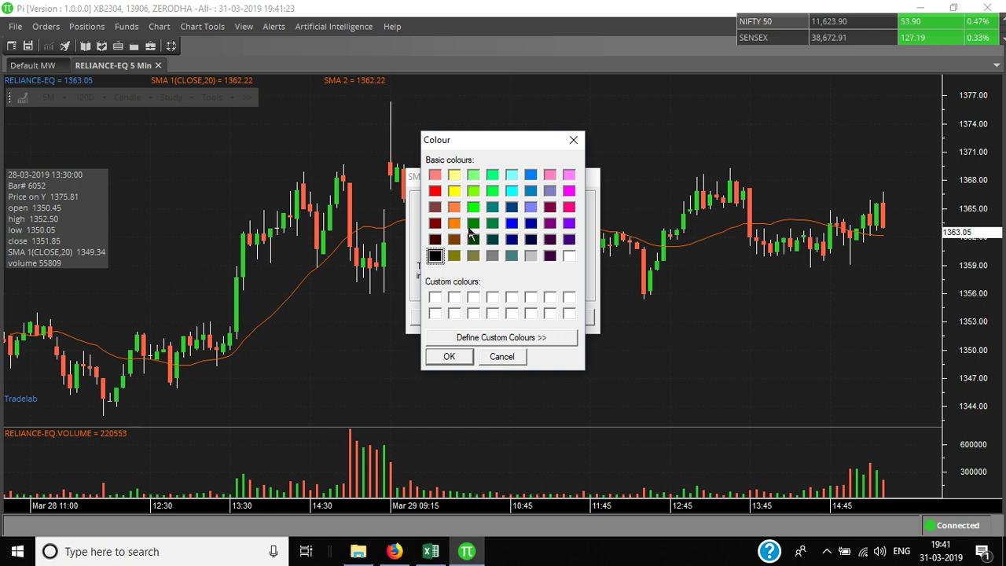
left_click(492, 208)
left_click(511, 191)
left_click(449, 356)
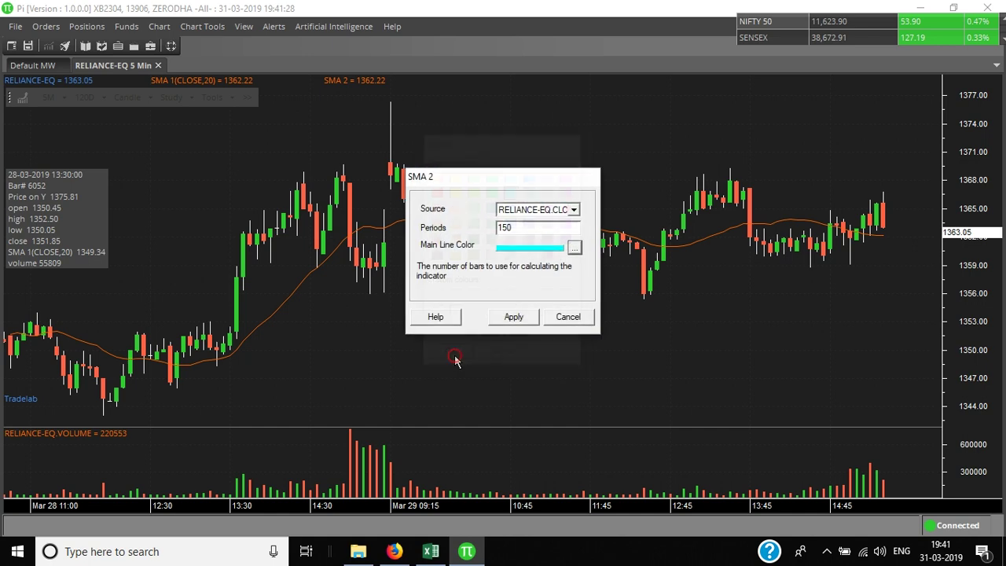
left_click(511, 317)
Step: Zoom the Reliance chart out until the time axis starts around Mar 20
scroll(406, 345, "up", 2)
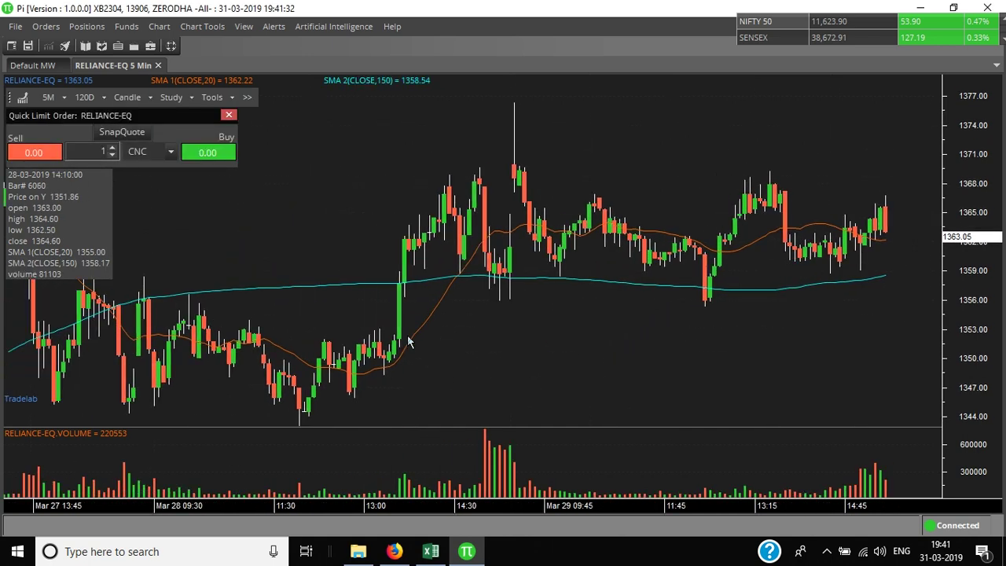
scroll(429, 336, "up", 2)
scroll(429, 336, "up", 2)
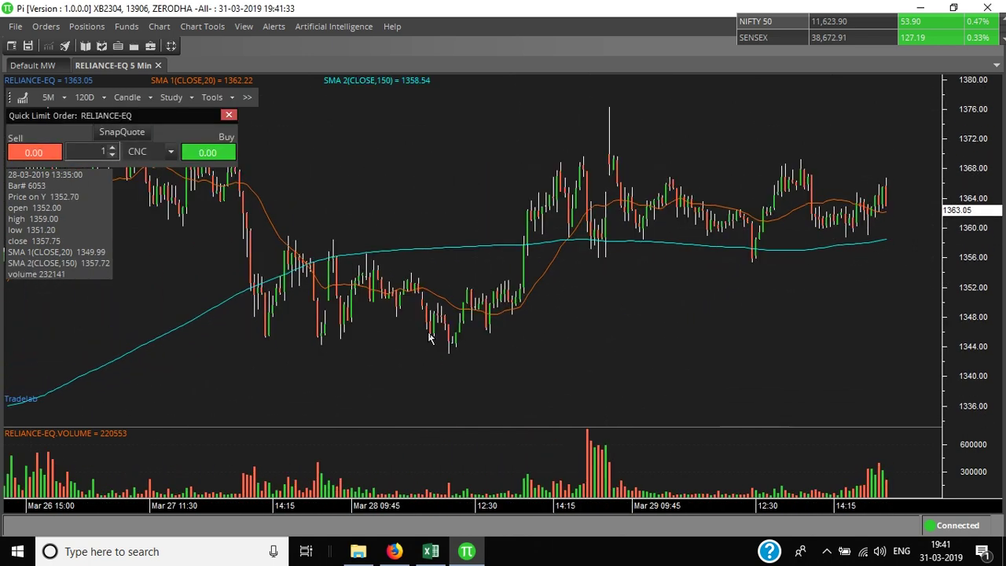
scroll(429, 337, "up", 2)
scroll(429, 336, "up", 2)
scroll(429, 337, "up", 2)
scroll(429, 338, "up", 2)
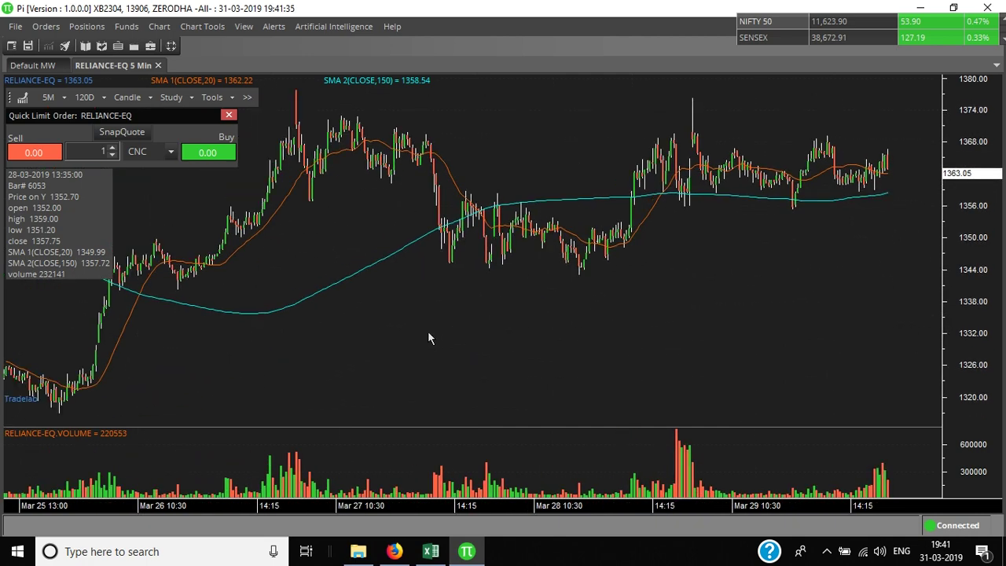
scroll(429, 338, "up", 2)
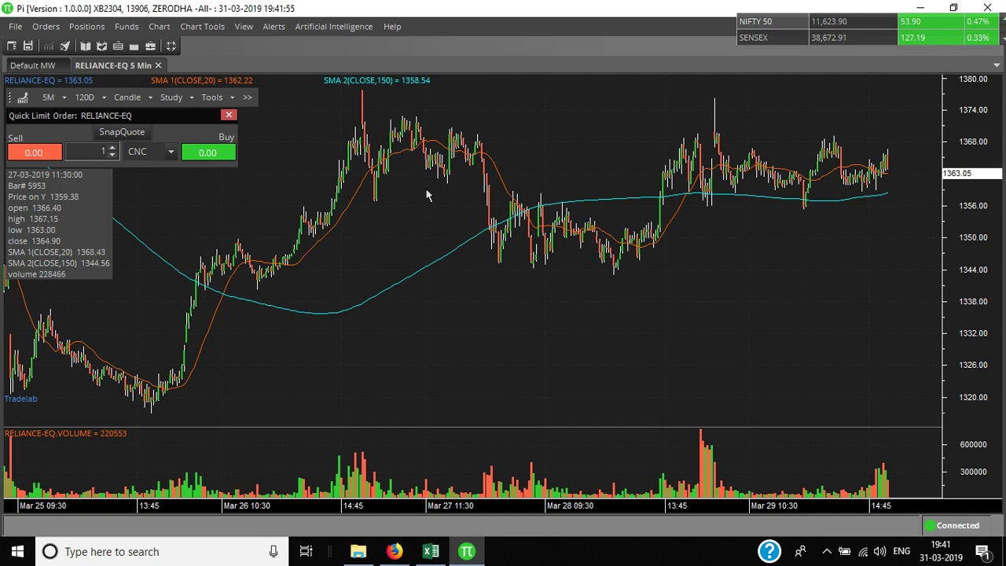
scroll(425, 188, "down", 1)
scroll(427, 194, "down", 1)
scroll(429, 194, "down", 1)
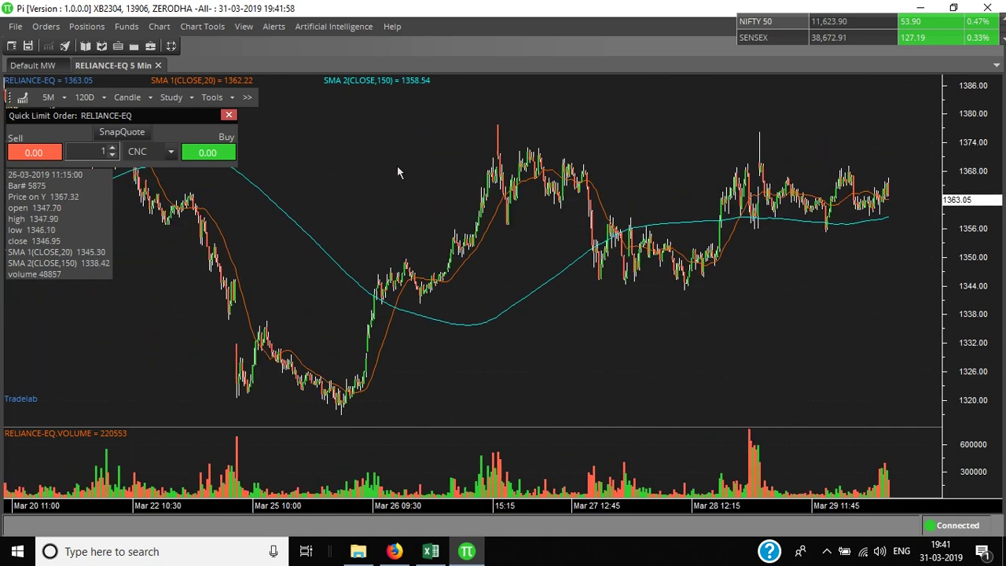
Step: Export the chart data, including both SMA values, to an Excel workbook
right_click(598, 143)
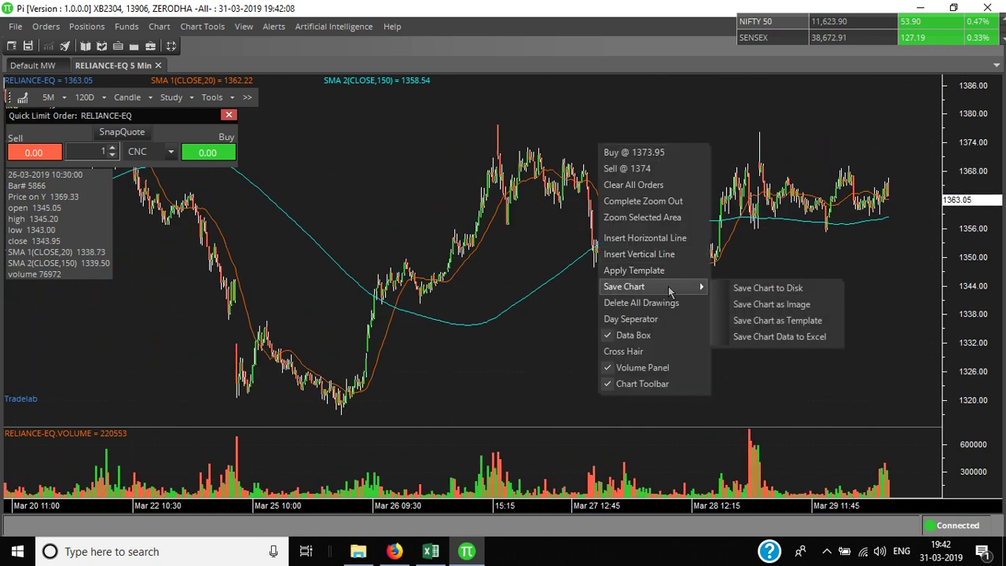
mouse_move(652, 286)
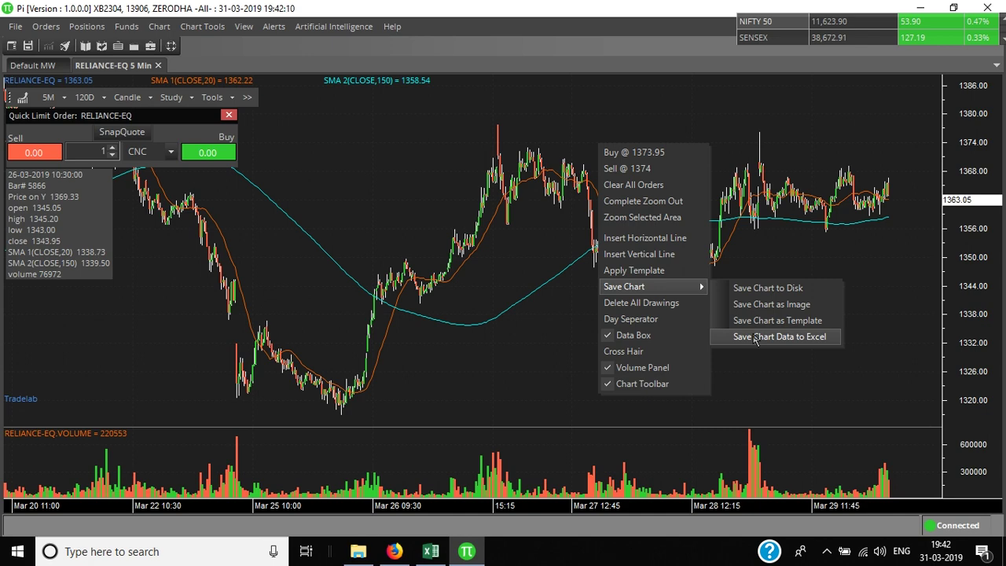
left_click(754, 337)
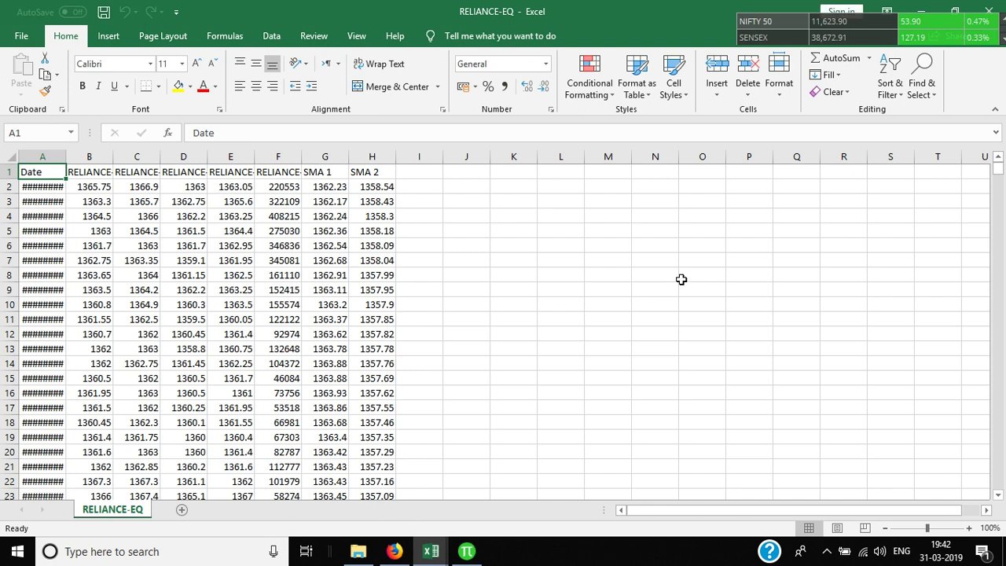
Step: Delete the volume column F from the RELIANCE-EQ sheet
key("Right")
key("Right")
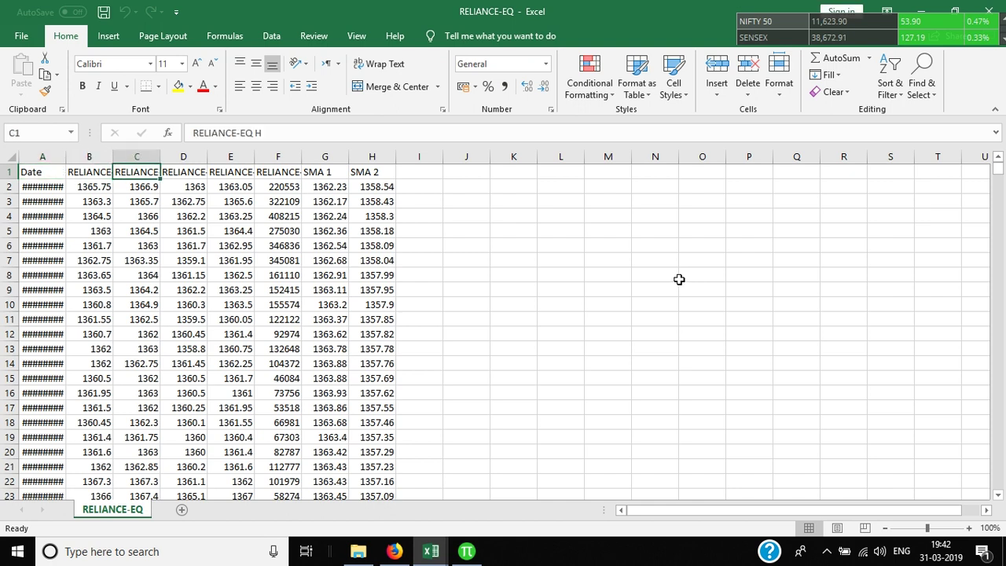
key("Right")
key("Right")
key("Right")
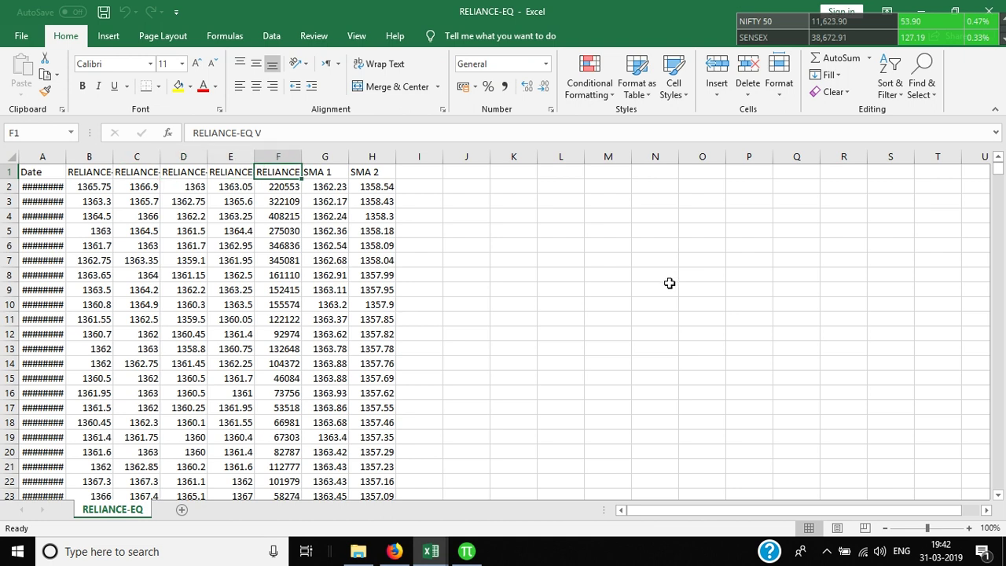
key("Right")
key("Right")
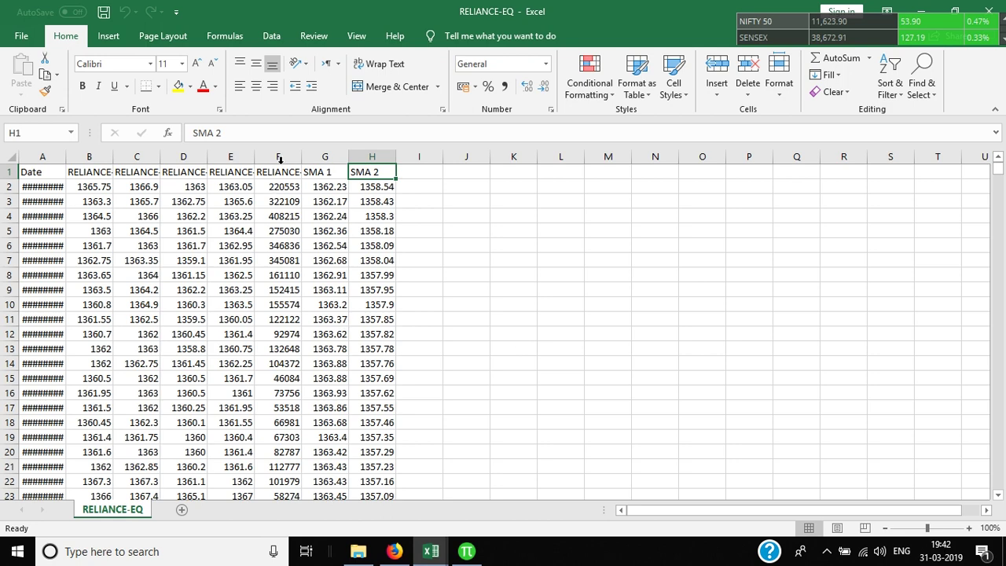
left_click(281, 157)
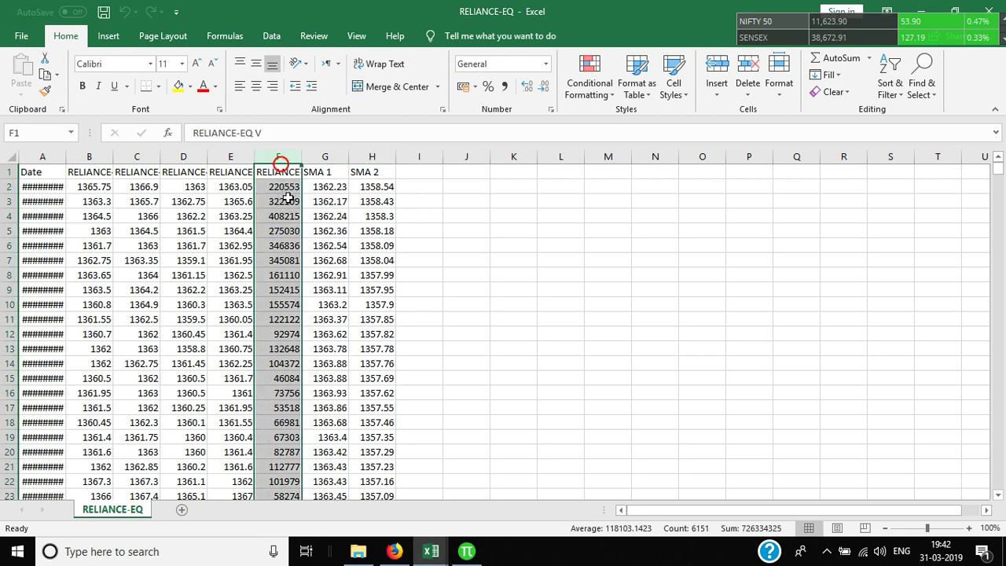
right_click(288, 158)
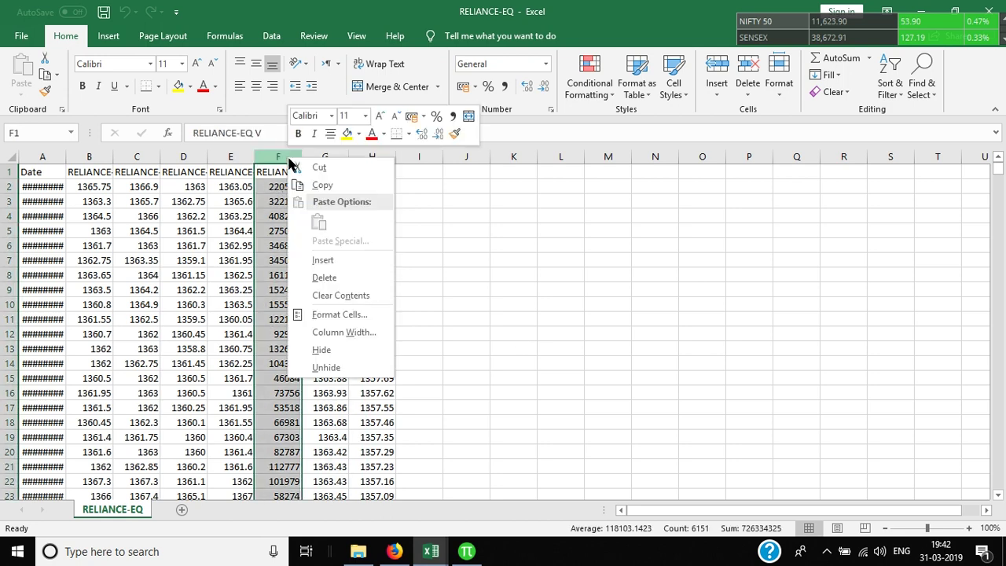
left_click(359, 279)
left_click(480, 303)
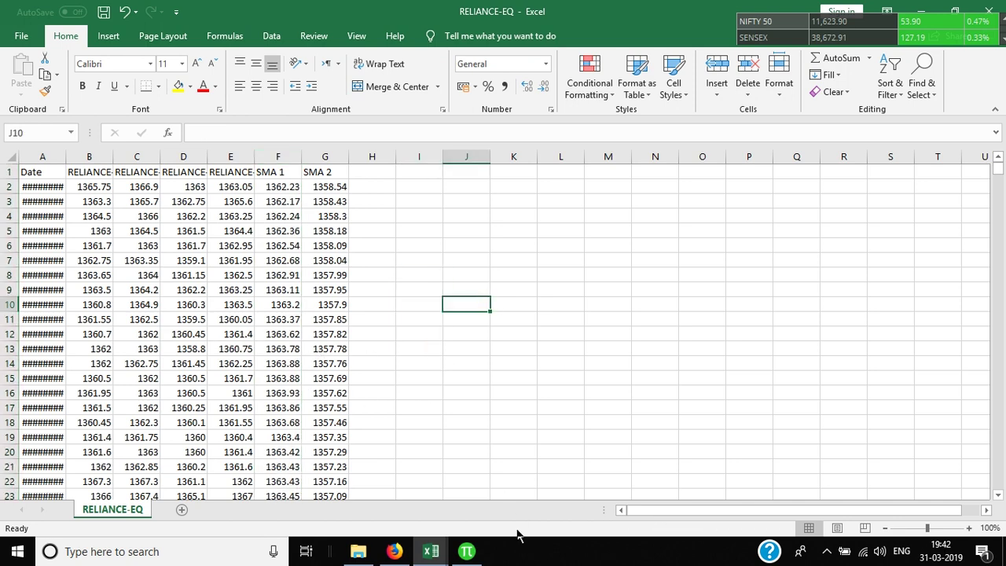
mouse_move(429, 551)
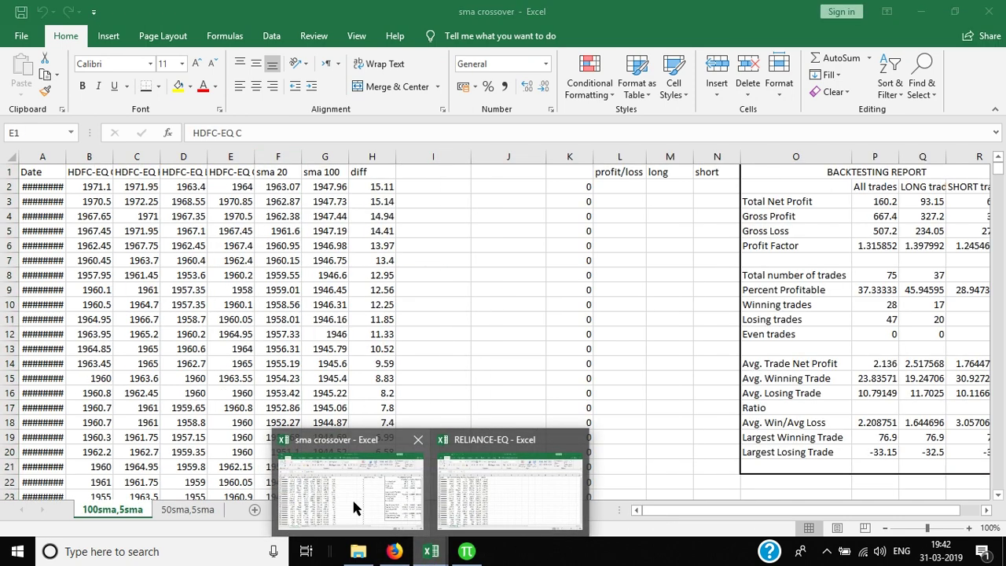
Step: Review the existing HDFC column headers in the sma crossover workbook
left_click(354, 501)
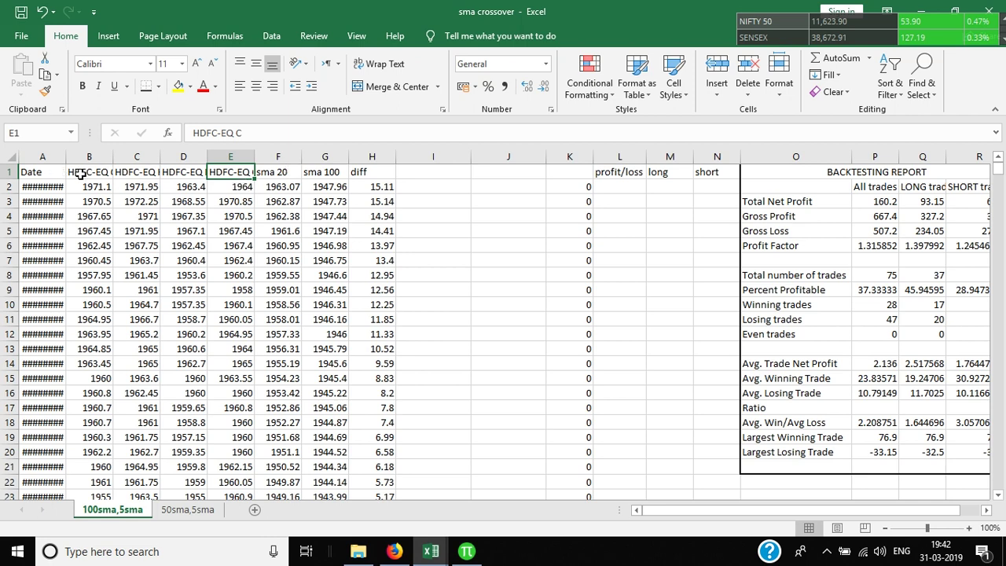
left_click(82, 175)
left_click(135, 174)
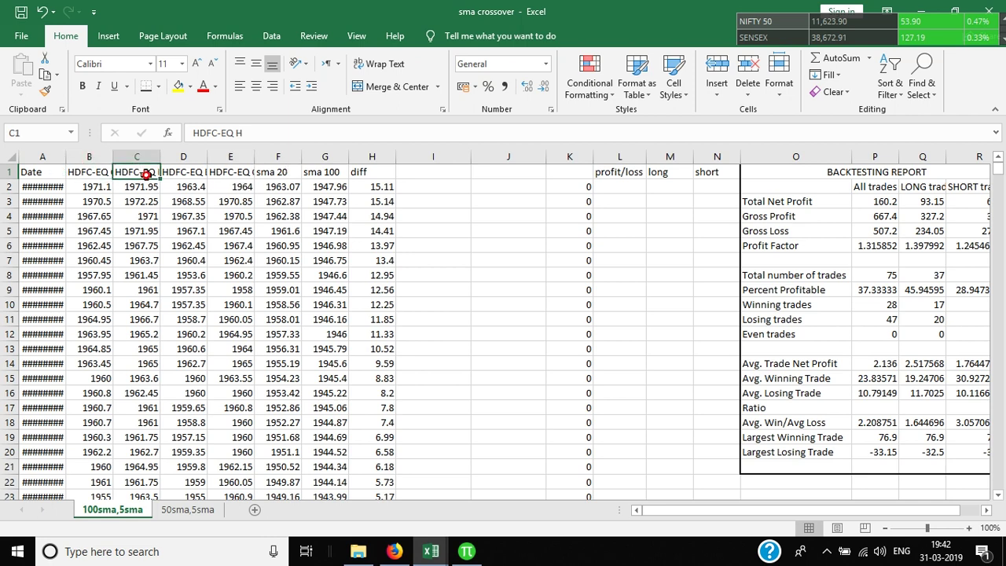
left_click(188, 176)
left_click(242, 173)
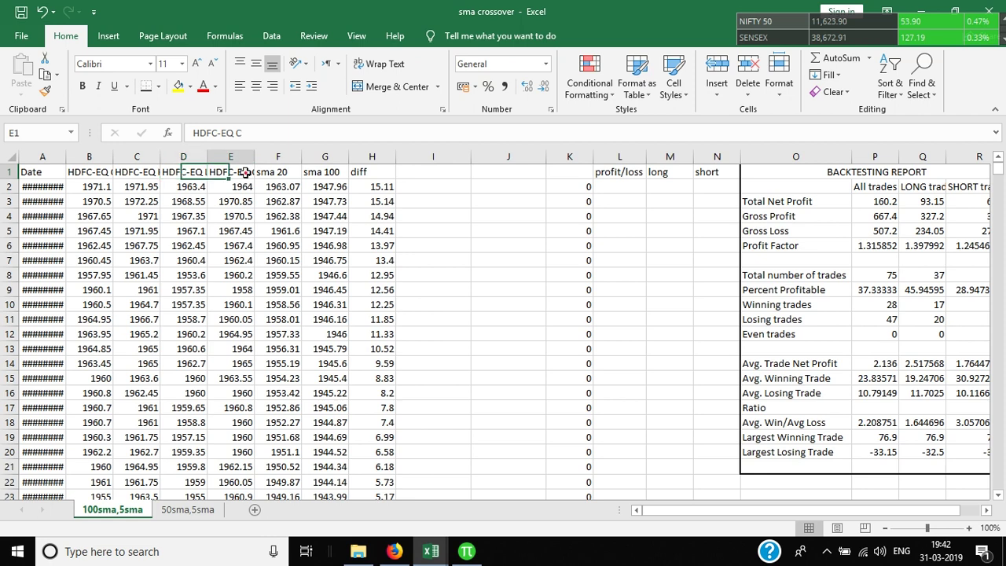
Step: Copy columns A–G of the RELIANCE-EQ sheet
left_click(424, 553)
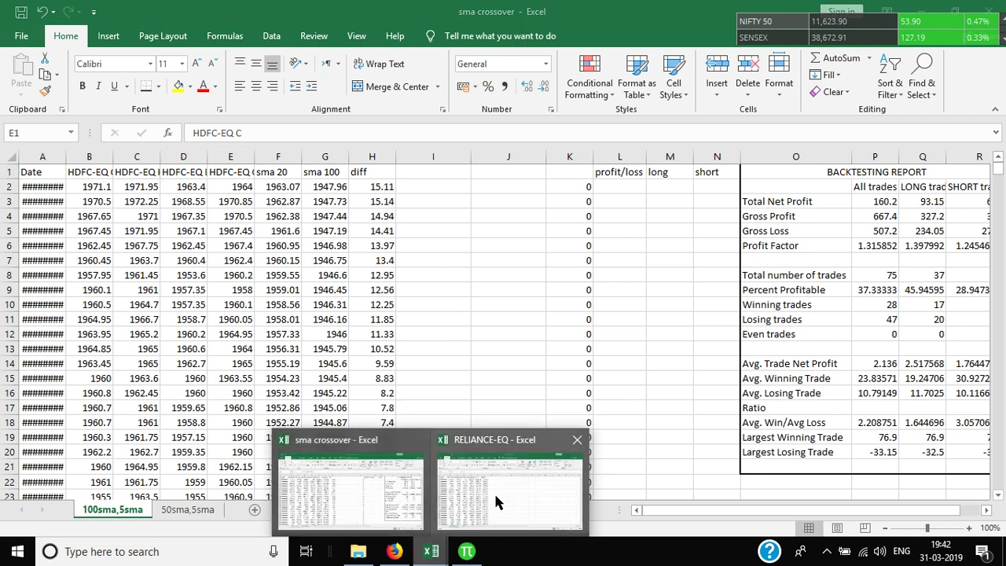
left_click(495, 501)
left_click_drag(42, 157, 318, 144)
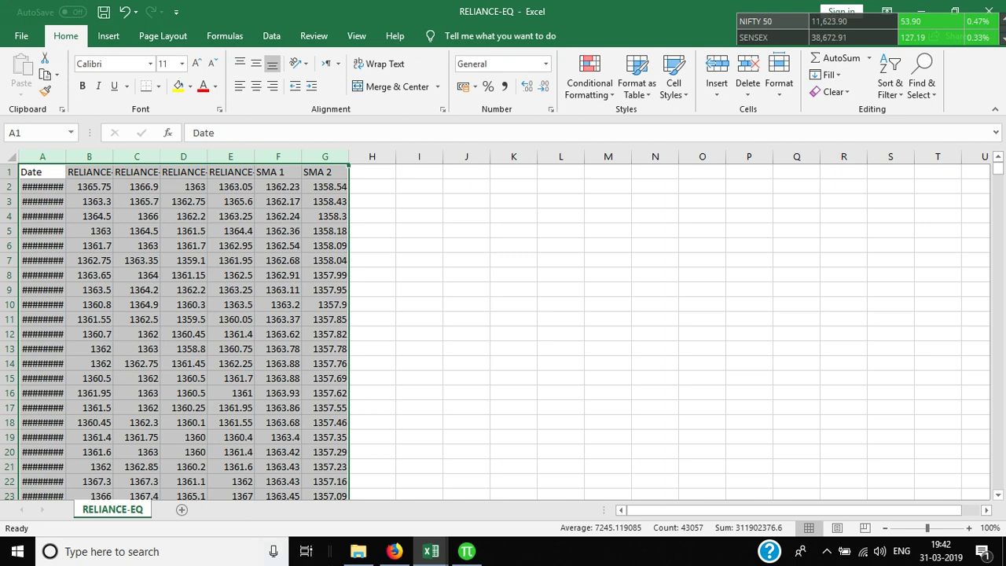
key("ctrl+c")
Step: Paste the RELIANCE data over the HDFC data in columns A–G of the sma crossover sheet
left_click(431, 551)
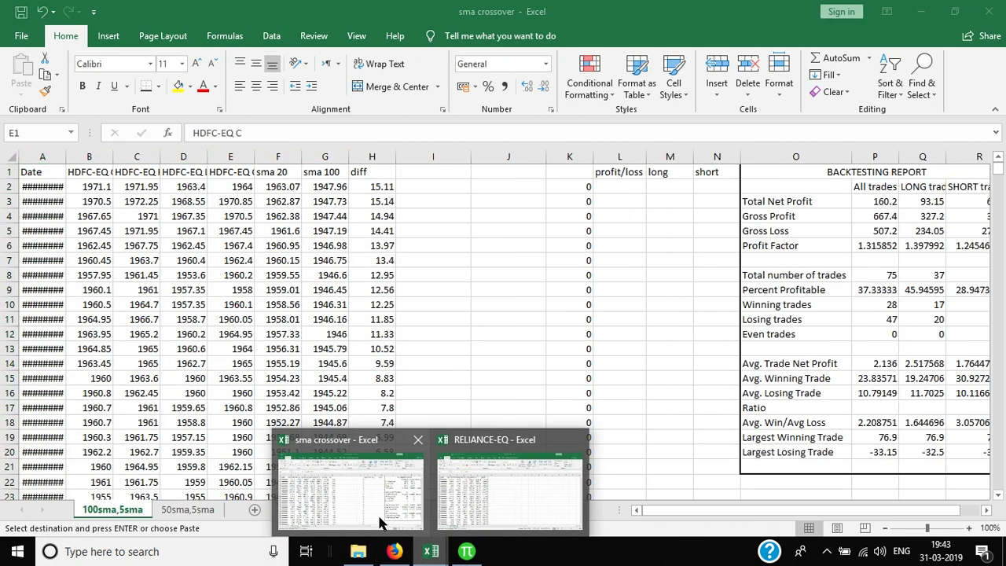
left_click(380, 522)
left_click_drag(39, 156, 330, 164)
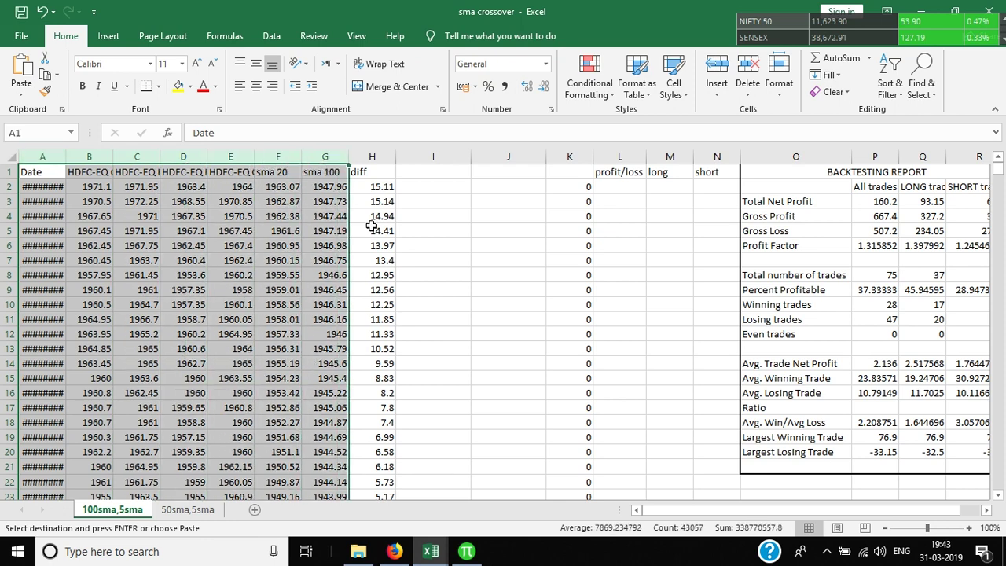
key("ctrl+v")
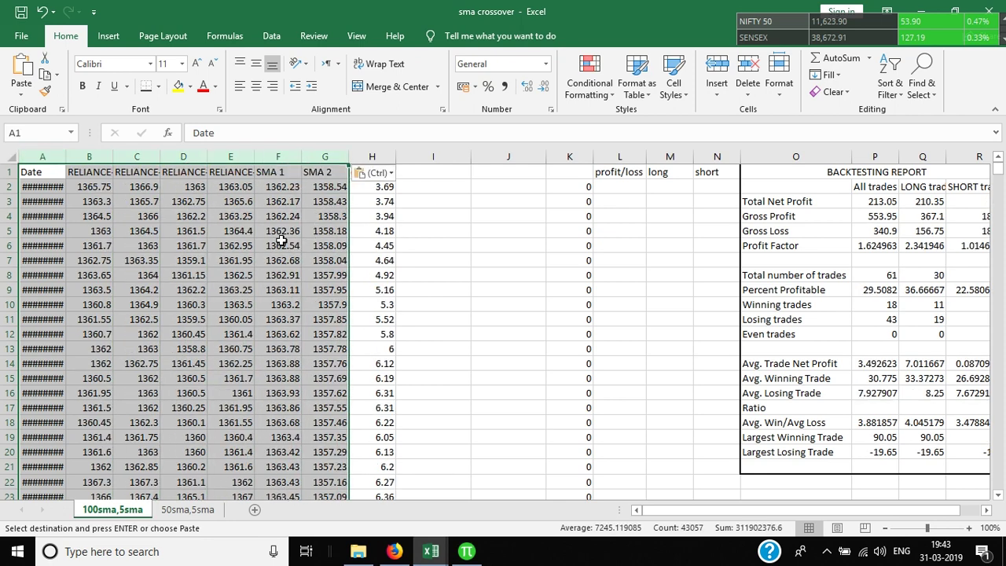
left_click(488, 303)
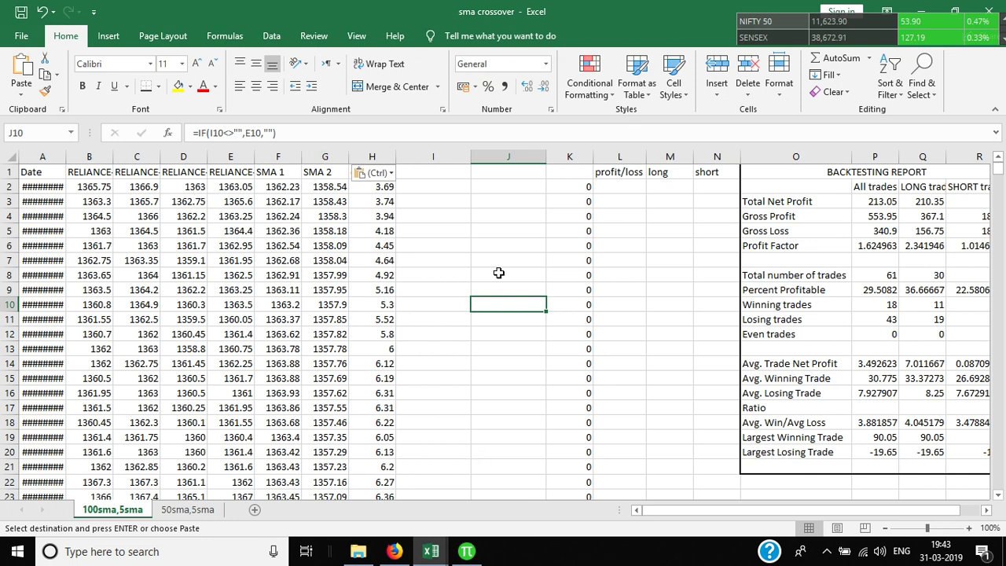
left_click_drag(659, 509, 711, 488)
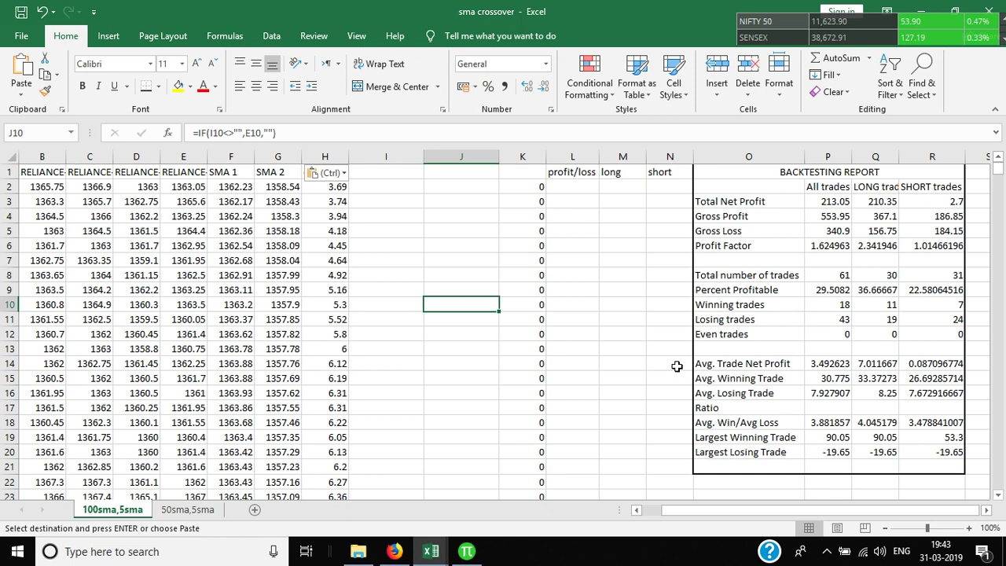
left_click(722, 509)
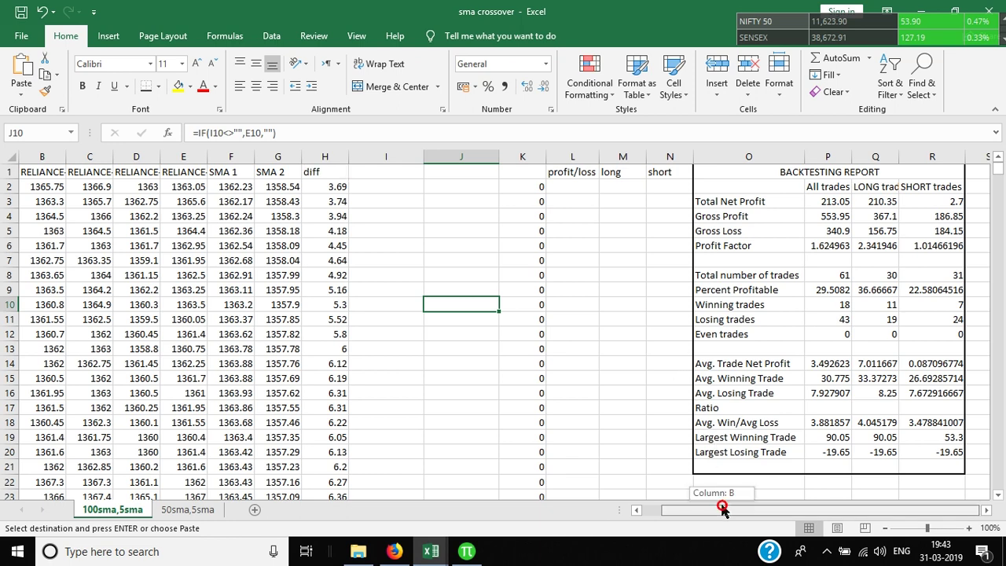
left_click_drag(720, 509, 696, 509)
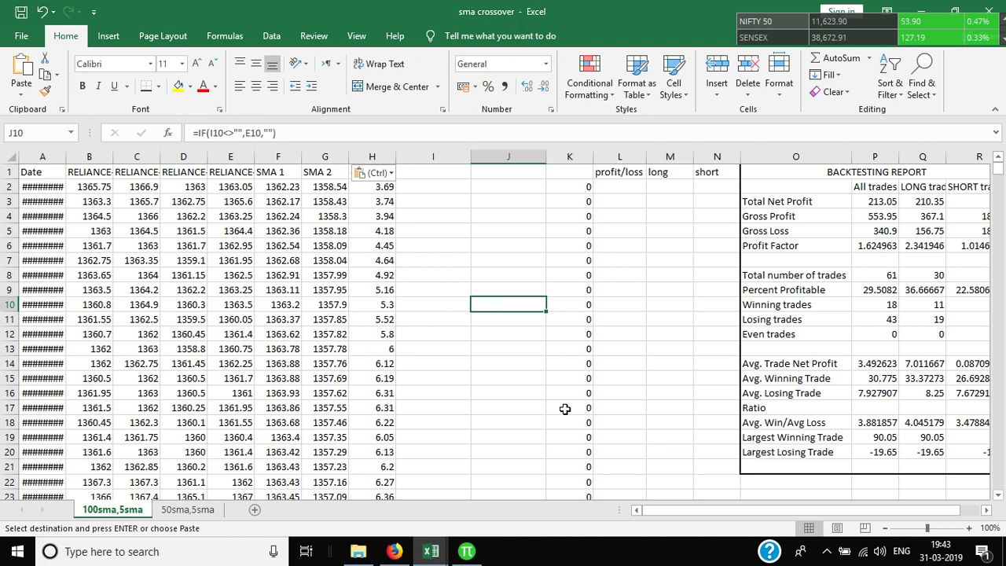